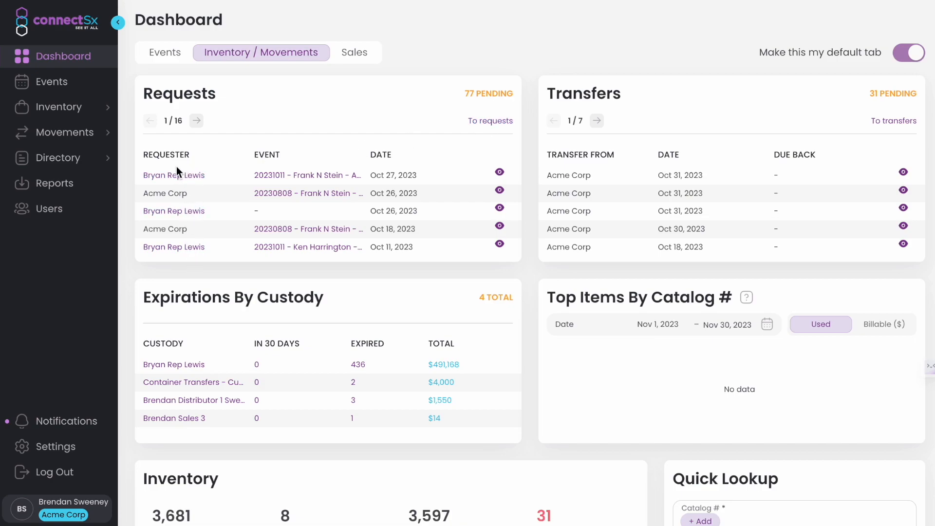
Open the inventory requests list, look through its entries and view the available filter options.
left_click(76, 139)
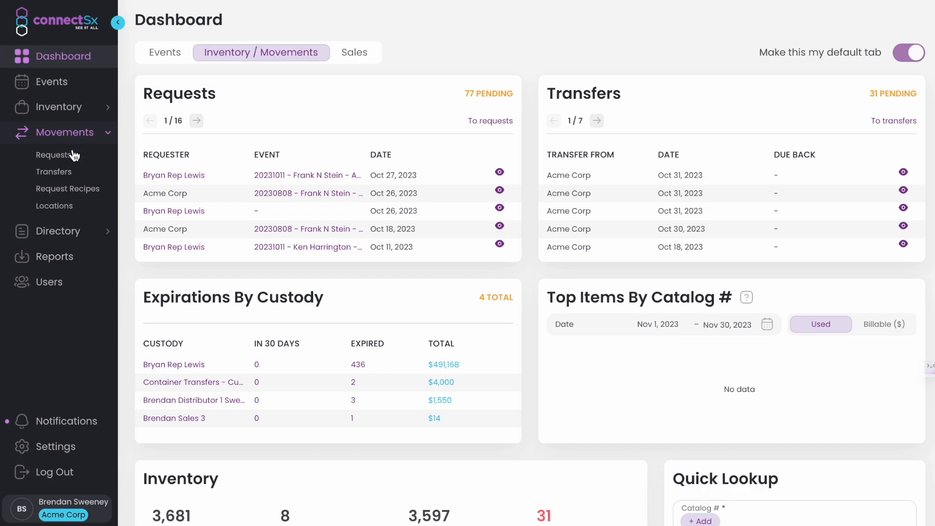
left_click(69, 154)
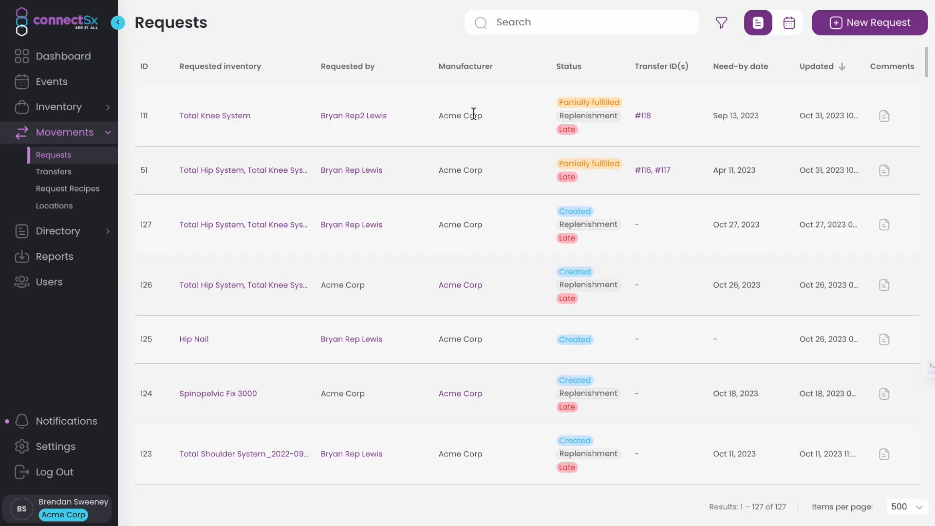
scroll(563, 125, "down", 5)
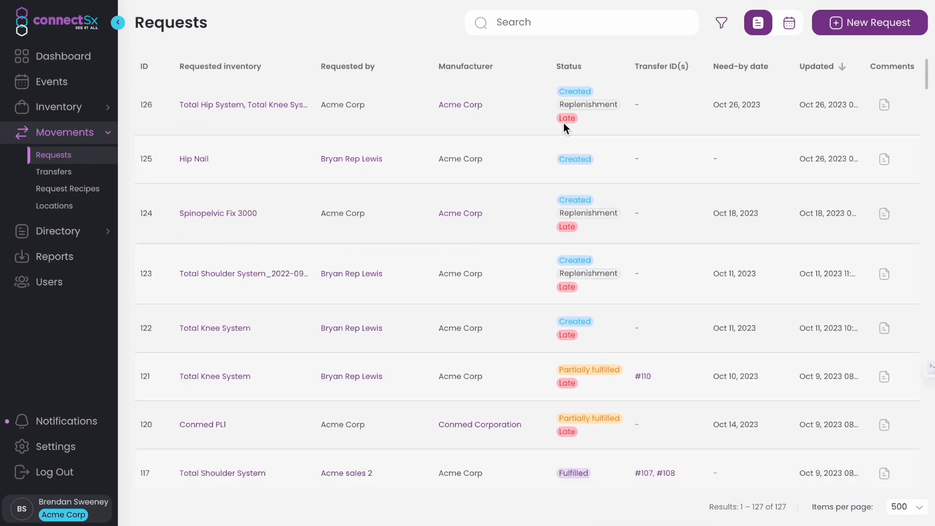
scroll(564, 125, "up", 5)
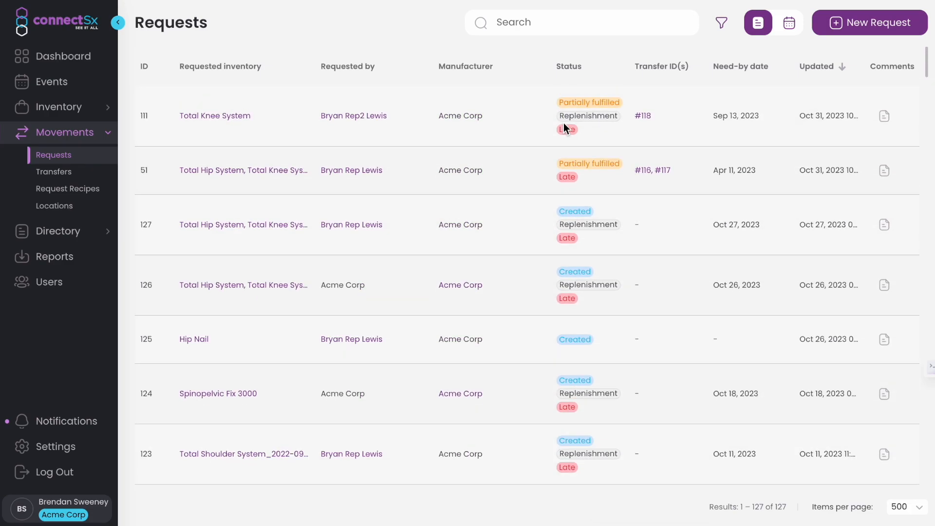
left_click(722, 22)
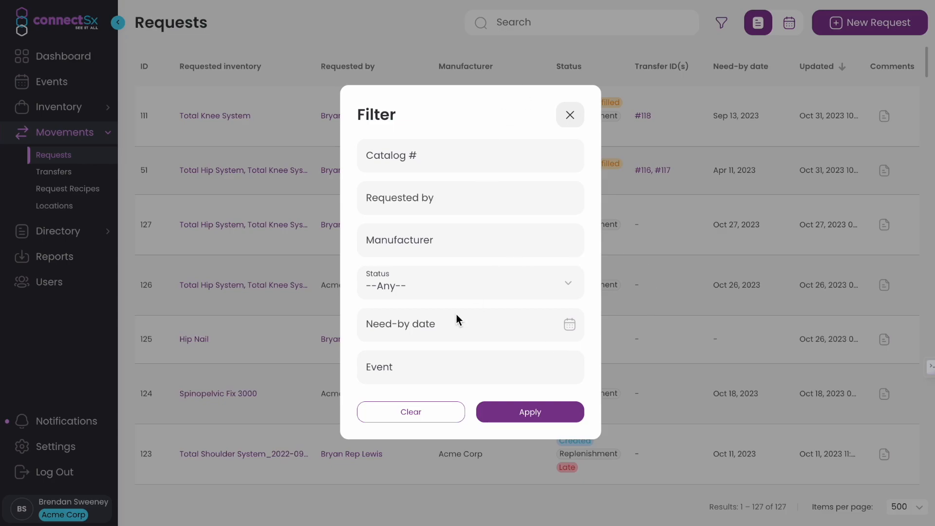
left_click(570, 117)
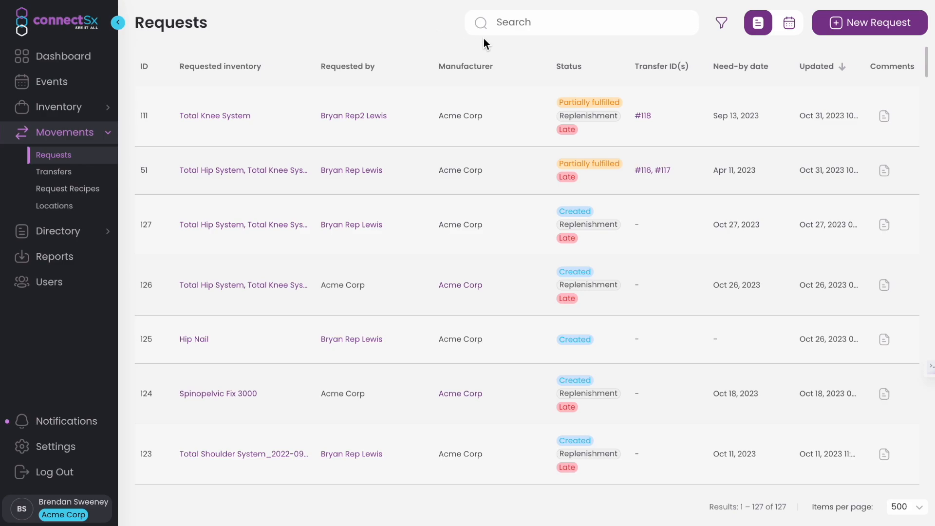
Start a new request for the Acme sales rep with Acme Corp as manufacturer and proceed to inventory selection.
left_click(837, 22)
left_click(257, 192)
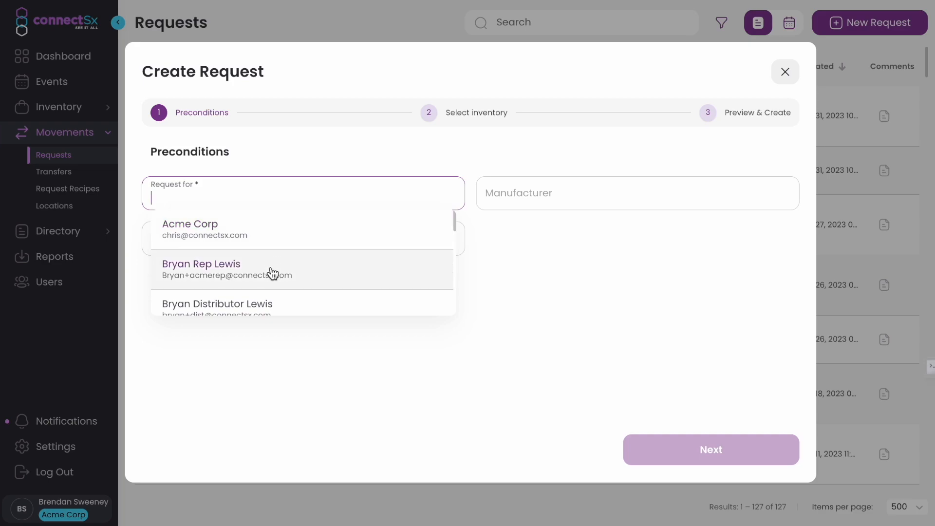
left_click(305, 271)
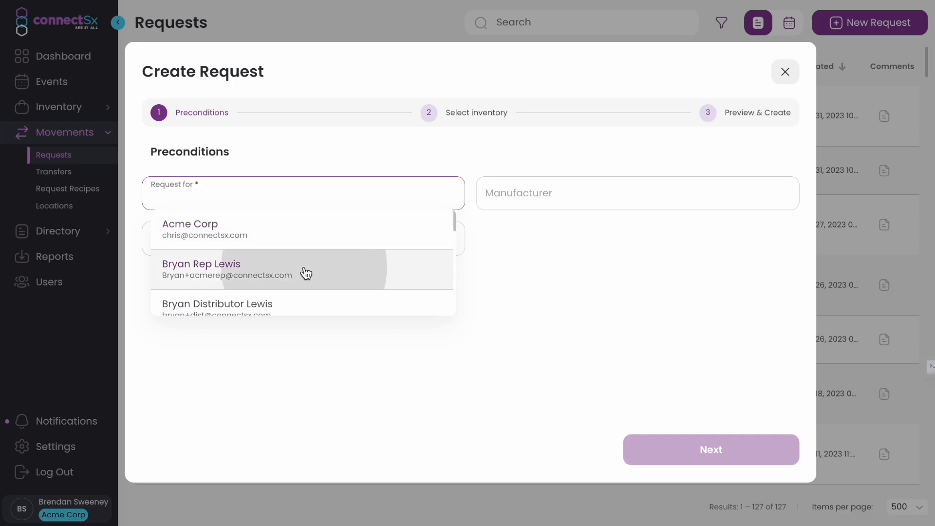
left_click(523, 195)
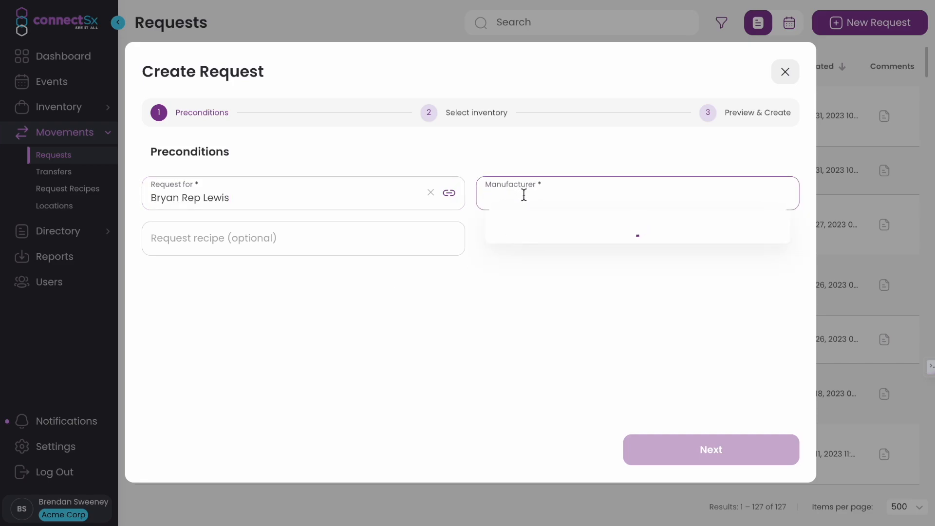
left_click(526, 227)
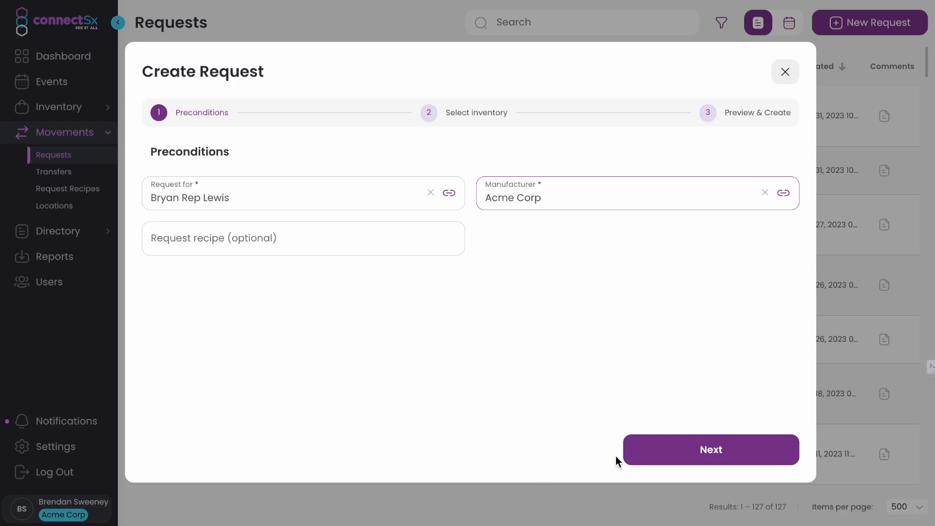
left_click(663, 456)
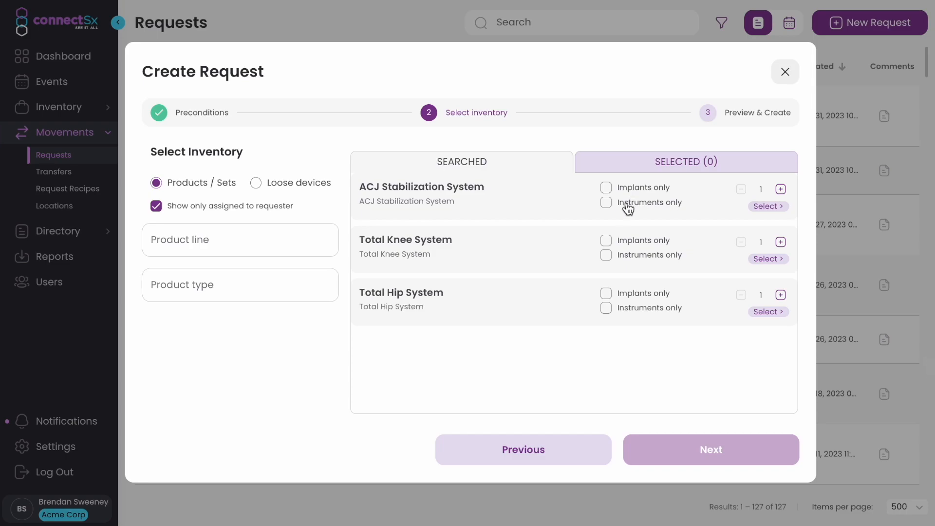
Add the ACJ Stabilization System, limited to instruments only, to the request and check the selected inventory.
left_click(606, 189)
left_click(606, 188)
left_click(605, 203)
left_click(774, 209)
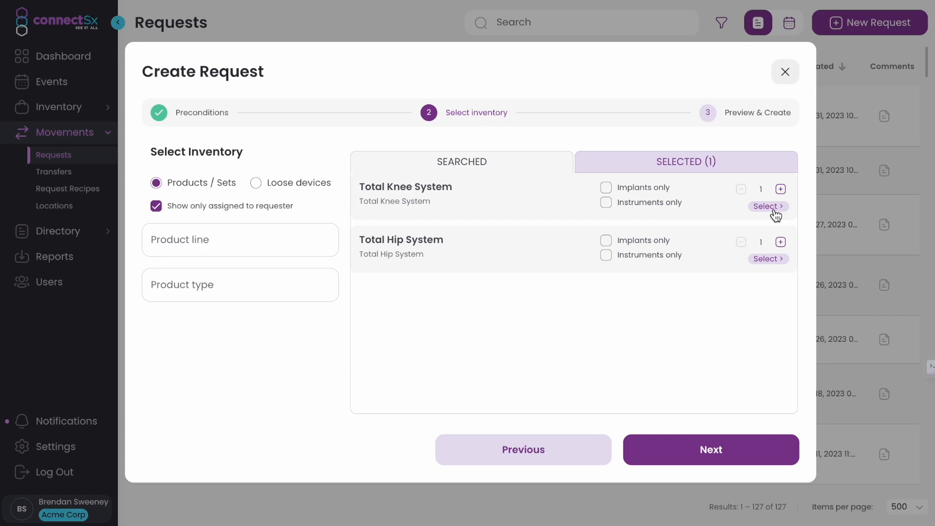
left_click(698, 171)
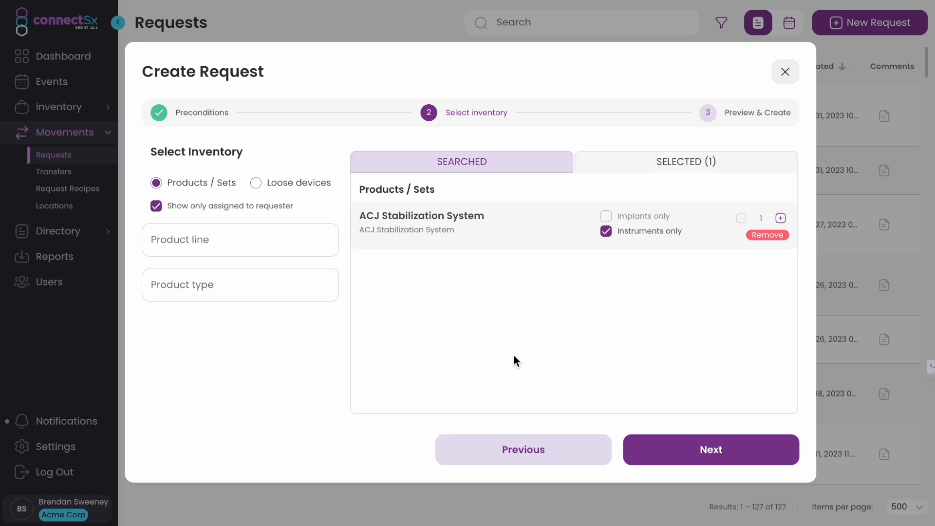
left_click(470, 169)
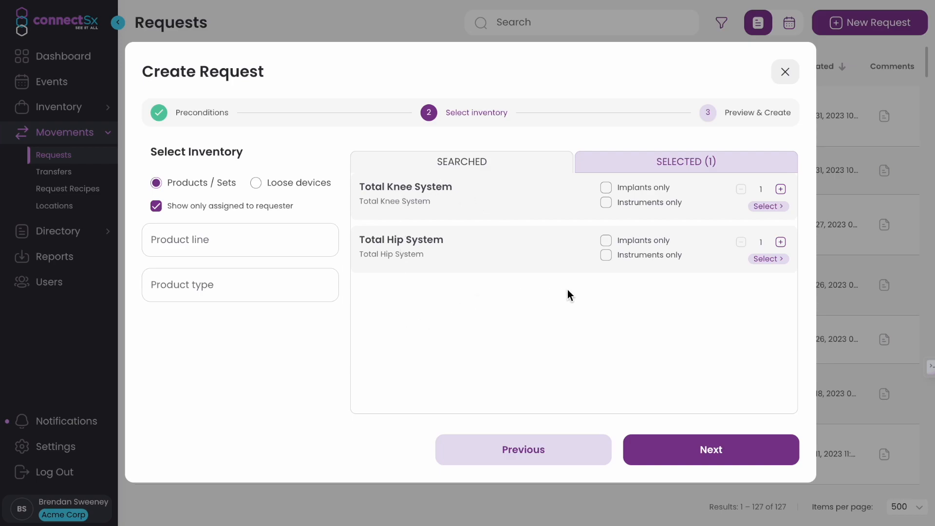
Try raising the selected ACJ Stabilization System's quantity and bring it back to 1.
left_click(662, 164)
left_click(781, 217)
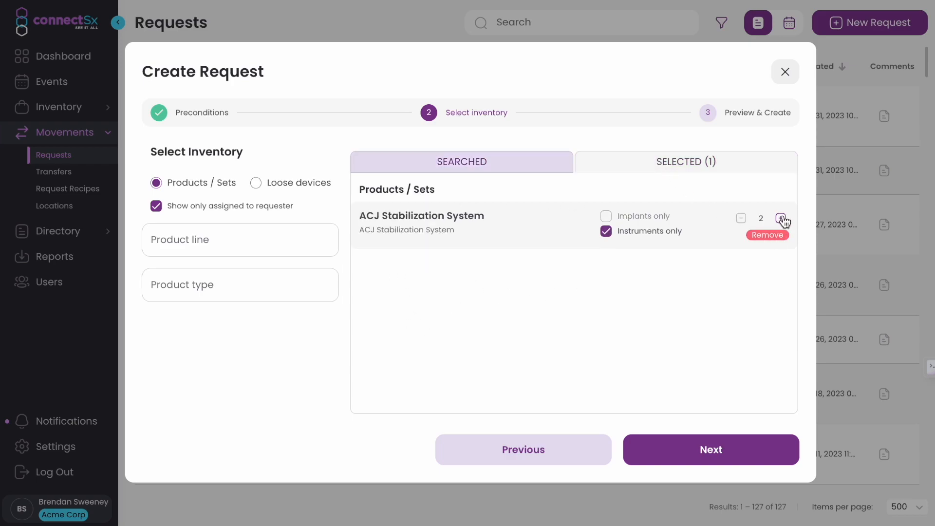
left_click(781, 217)
left_click(741, 217)
left_click(741, 217)
left_click(472, 163)
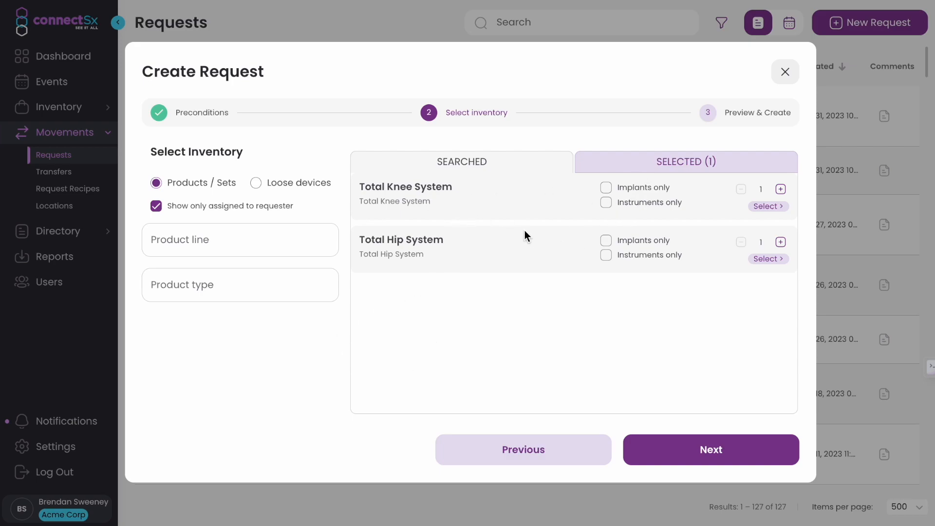
Add the loose devices bone-saw-3000, Container-0001 and tkr-tibial-comp-sml from the Total Shoulder System product line and continue to the preview.
left_click(257, 184)
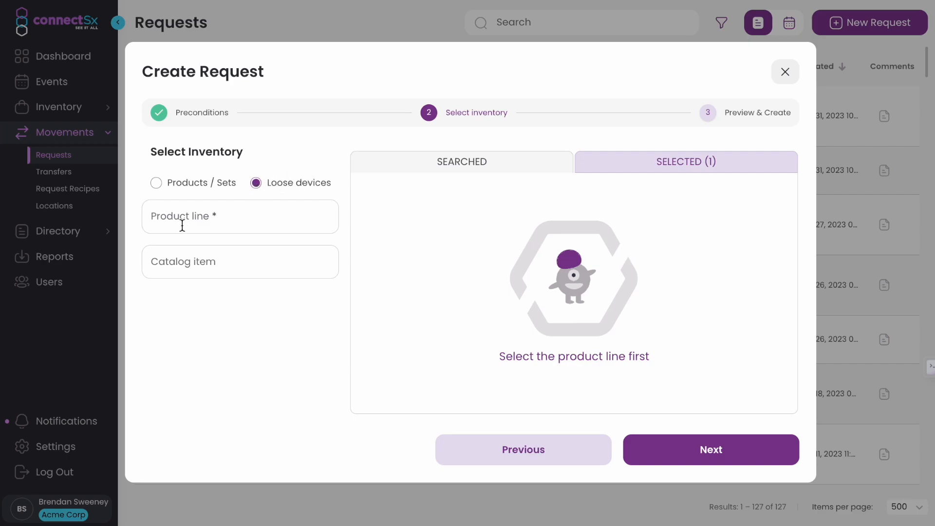
left_click(198, 215)
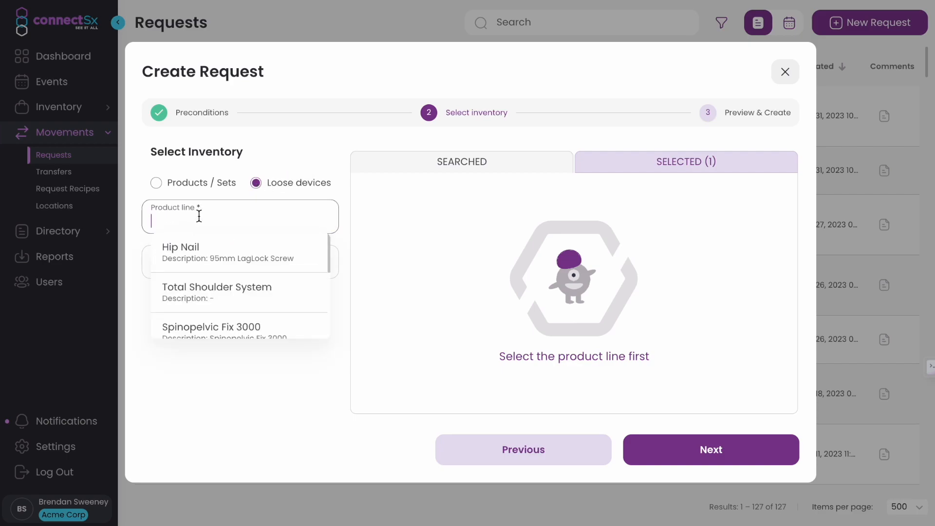
left_click(216, 301)
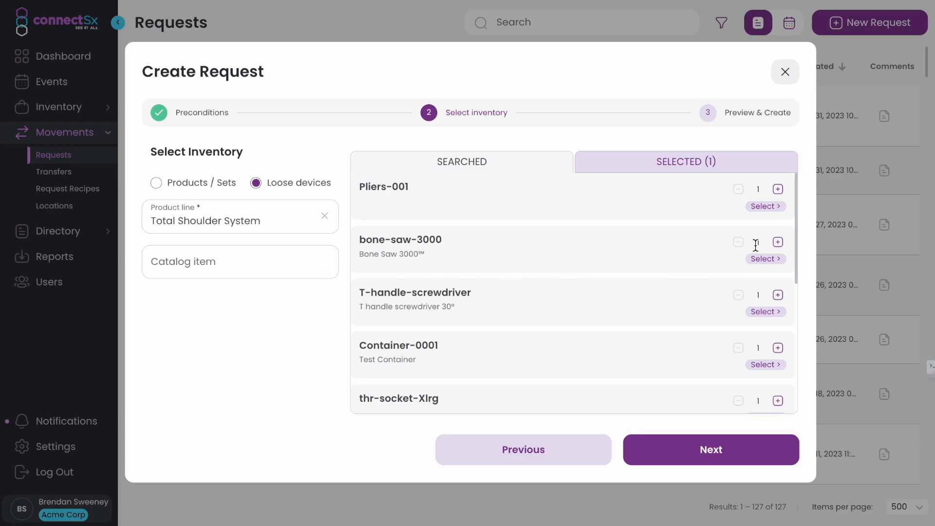
left_click(769, 261)
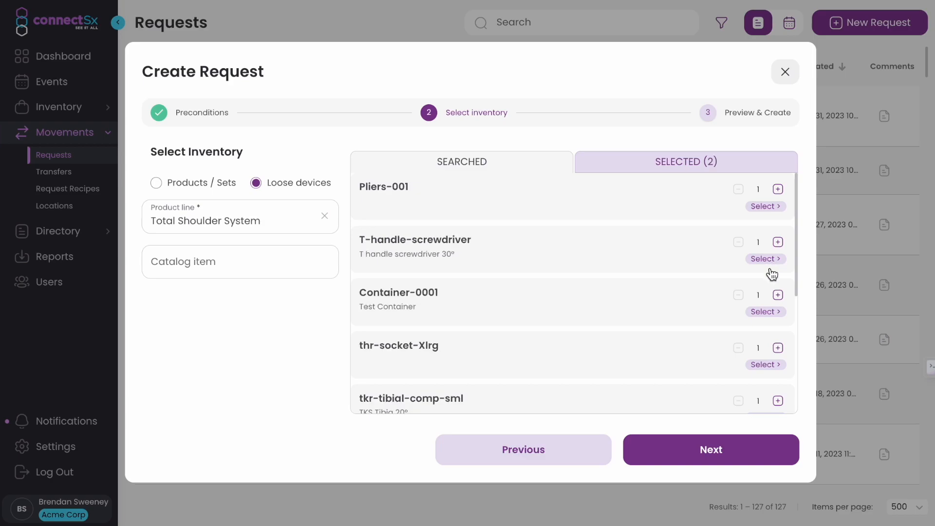
left_click(770, 306)
left_click(768, 366)
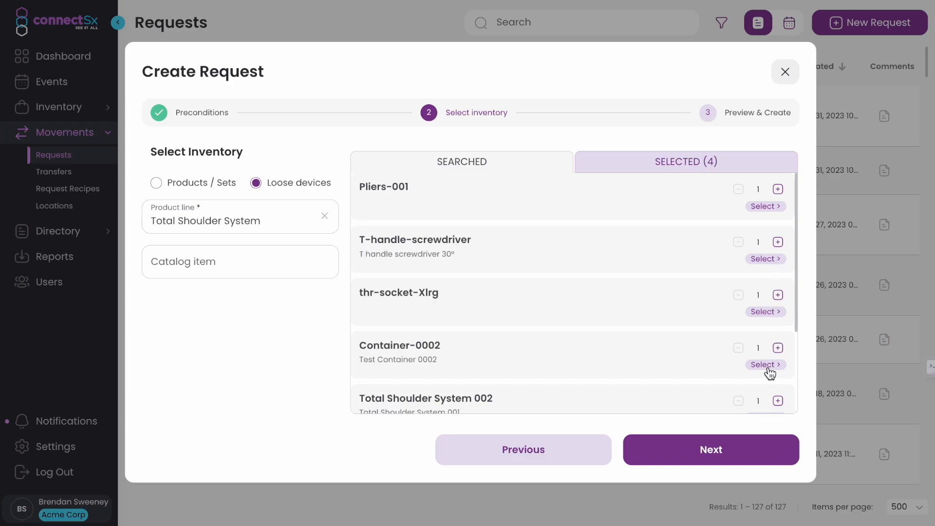
left_click(719, 456)
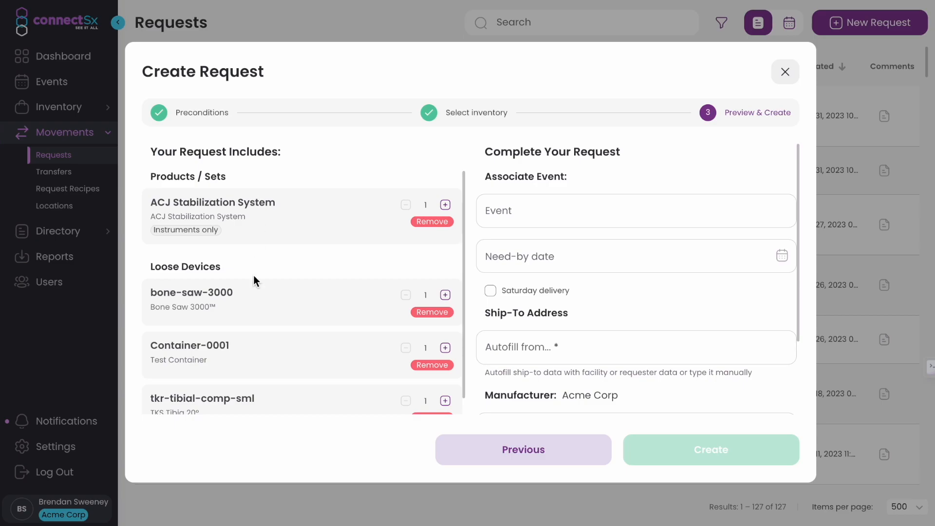
Set the requested quantities to 2 for Container-0001 and 13 for bone-saw-3000.
scroll(314, 307, "down", 1)
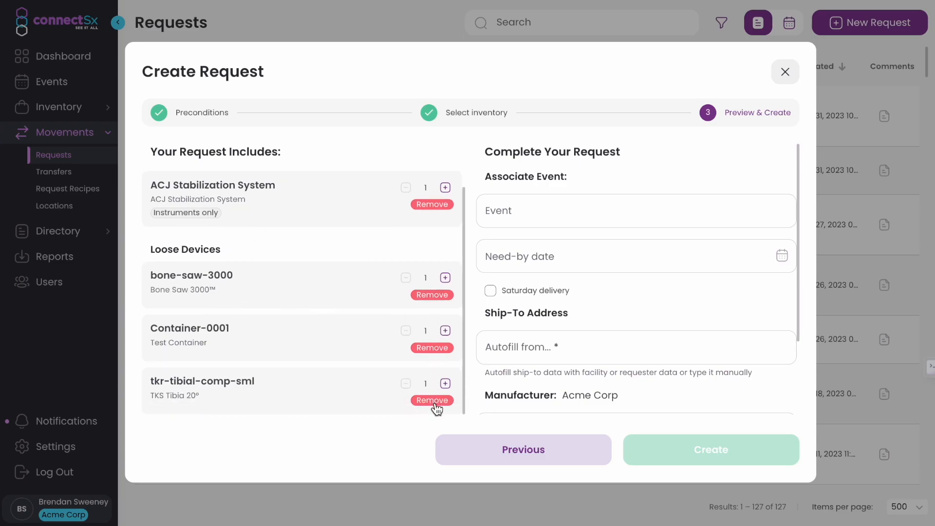
left_click(445, 331)
left_click(445, 278)
double_click(432, 277)
type("13")
Associate the request with the 20231011 Acme Hospital event directly above the SHMG Orthopedics one and set the need-by date to Nov 3, 2023.
left_click(542, 213)
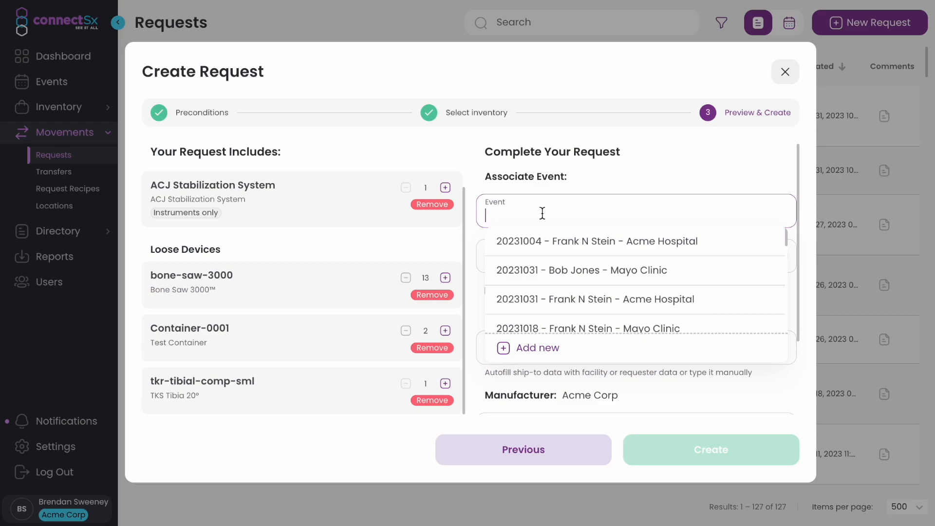
scroll(585, 274, "down", 5)
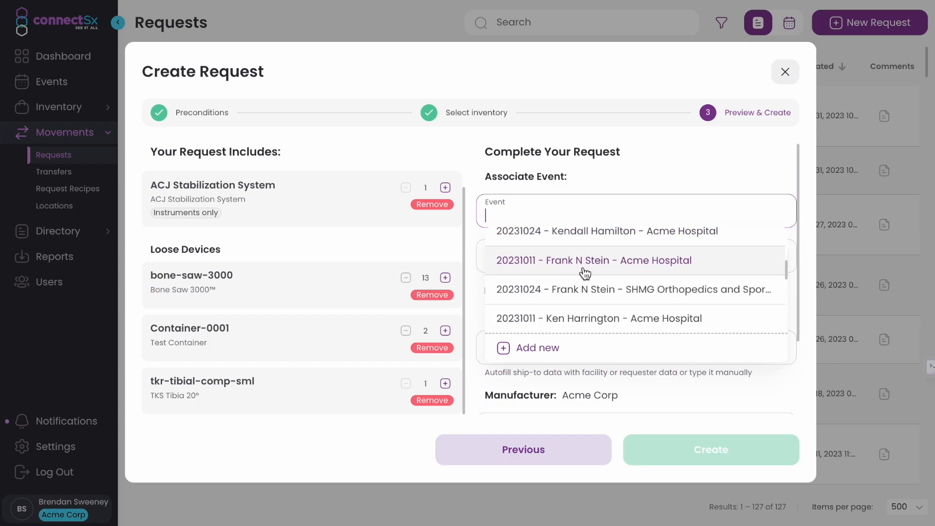
left_click(585, 273)
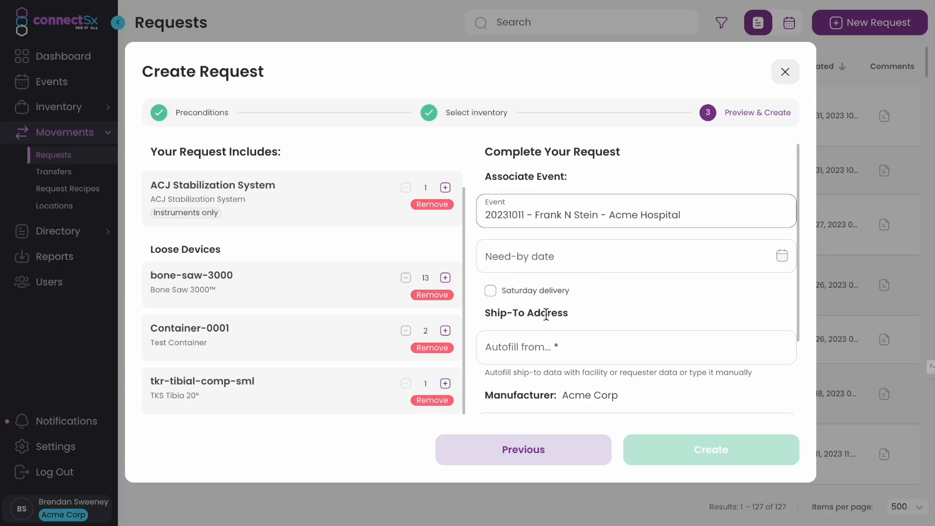
left_click(533, 257)
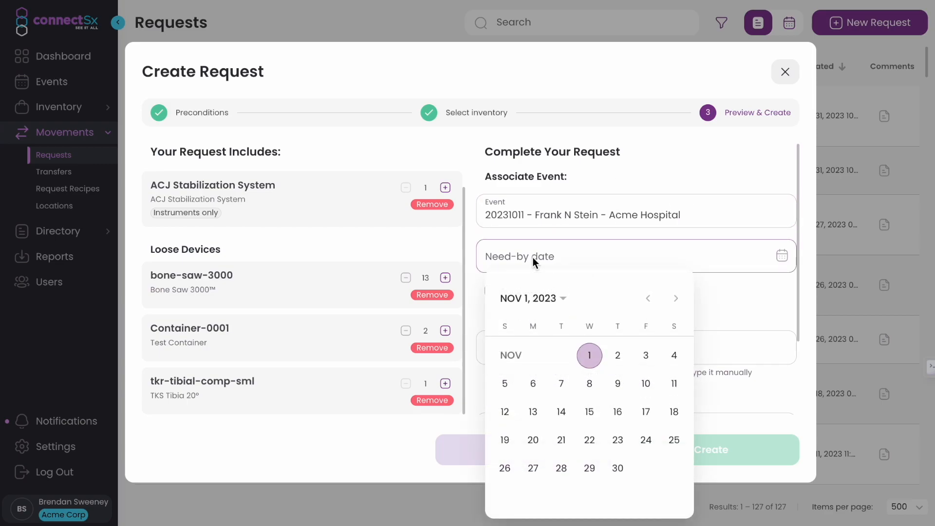
left_click(646, 355)
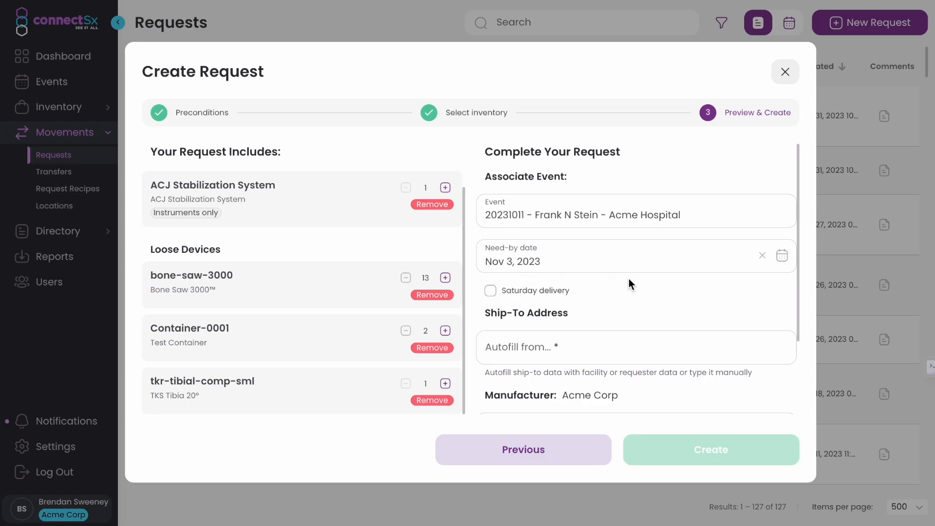
Ship to the requester's shipping address, note that it is created on the rep's behalf for a case on 11/4, and create the request.
scroll(547, 289, "down", 2)
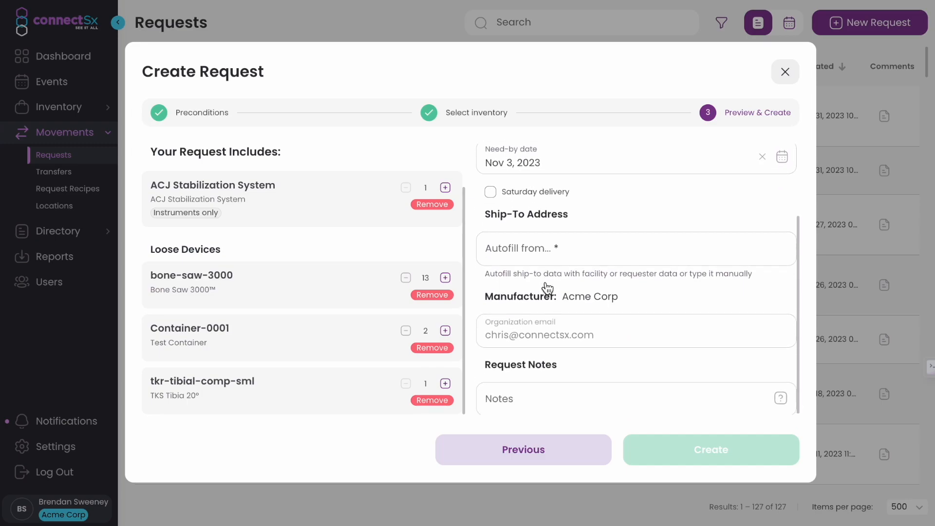
left_click(512, 246)
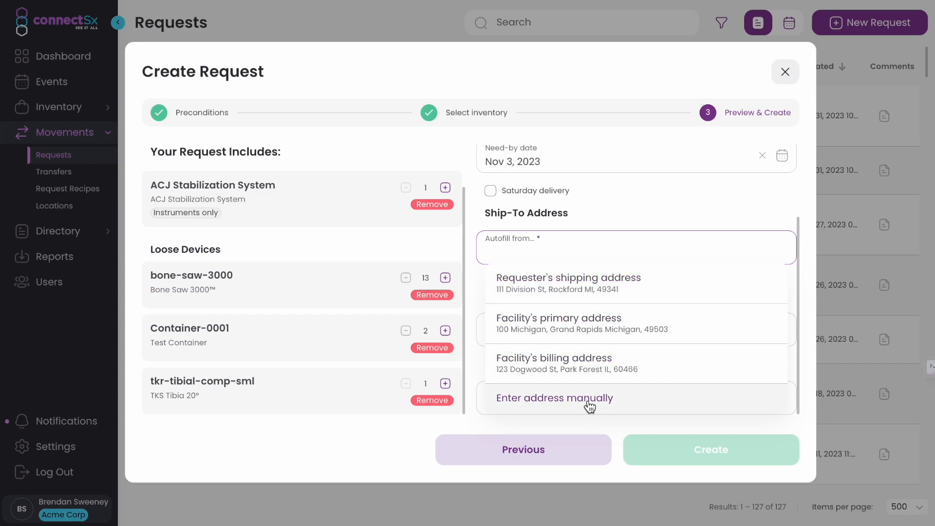
left_click(595, 282)
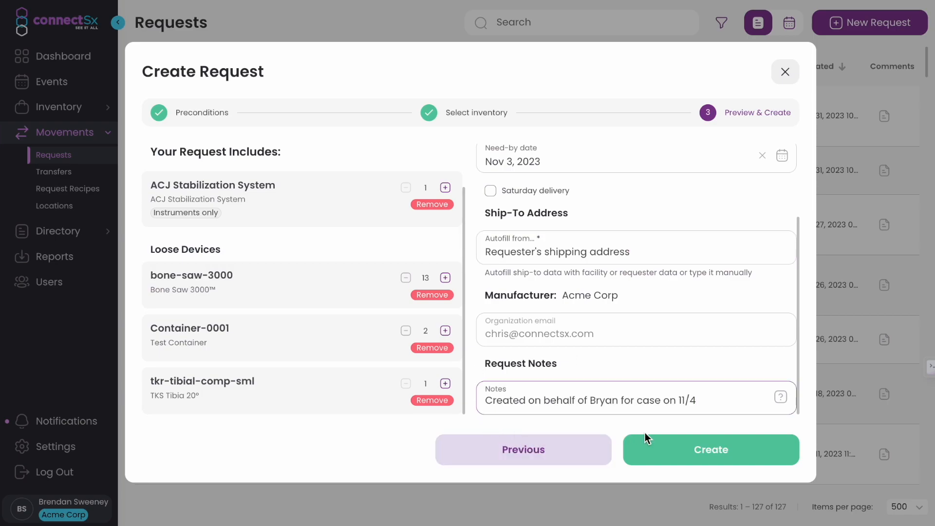
left_click(702, 460)
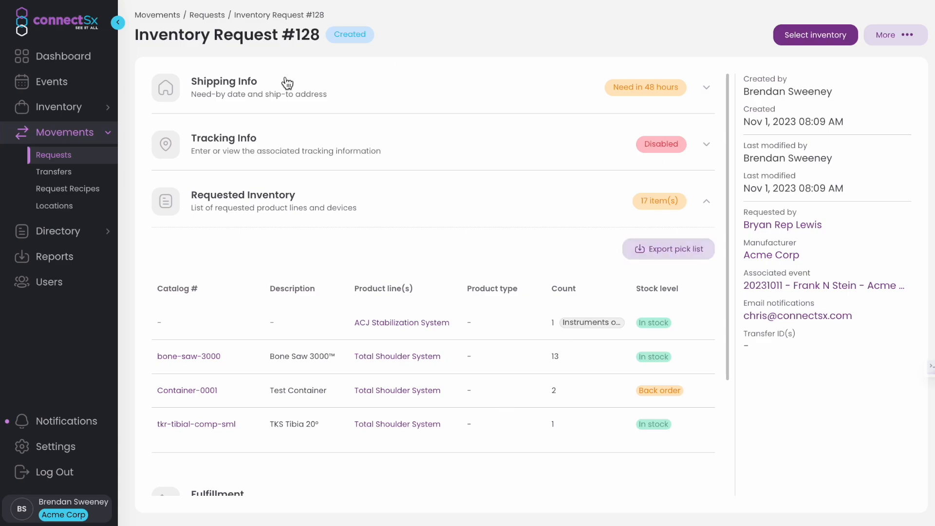
Review the new request's shipping, tracking, requested inventory and fulfillment sections, and return to the requests list.
left_click(538, 104)
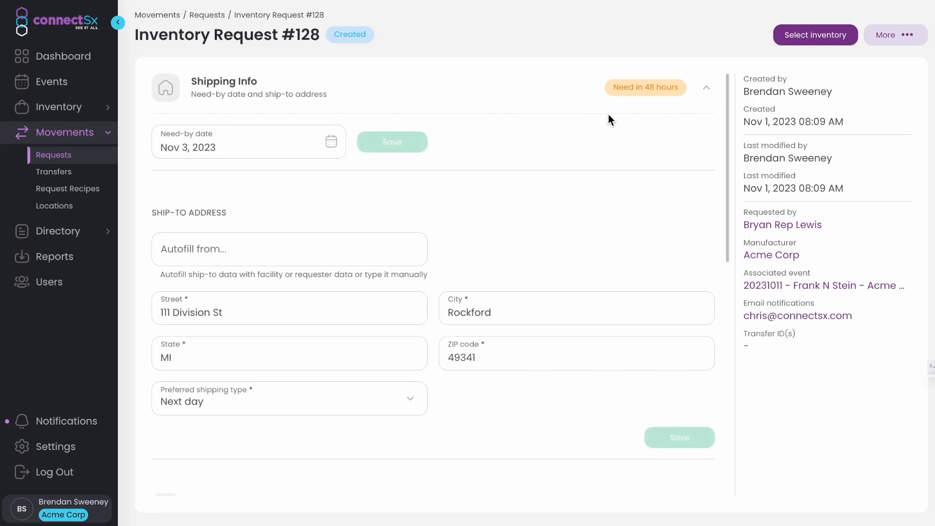
scroll(609, 115, "down", 8)
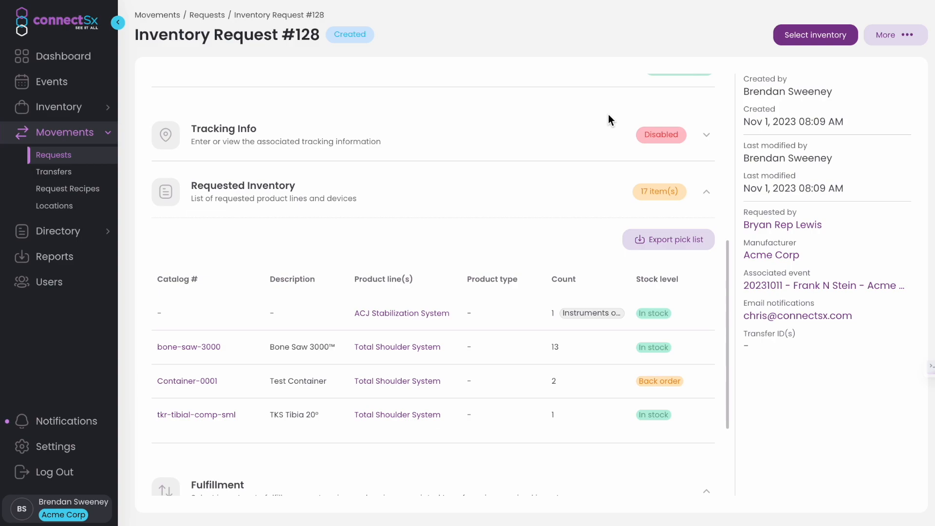
left_click(624, 143)
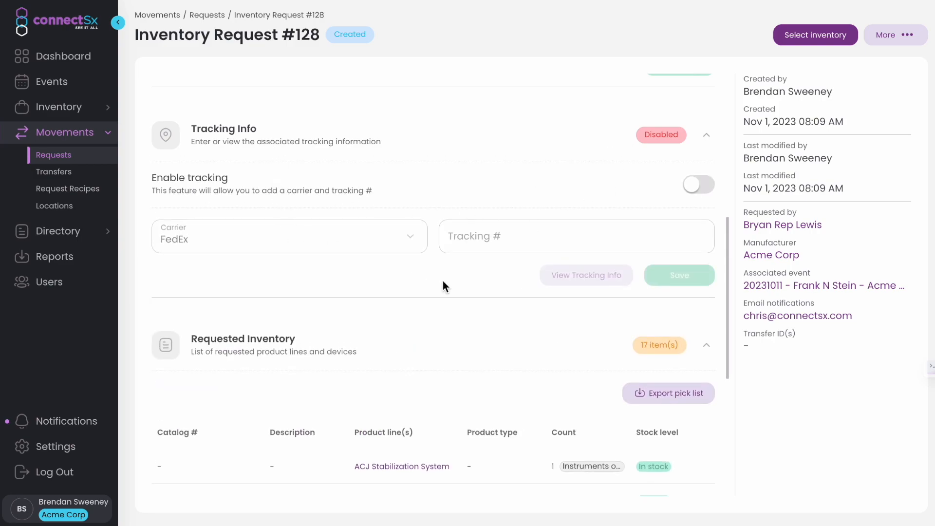
scroll(443, 281, "down", 4)
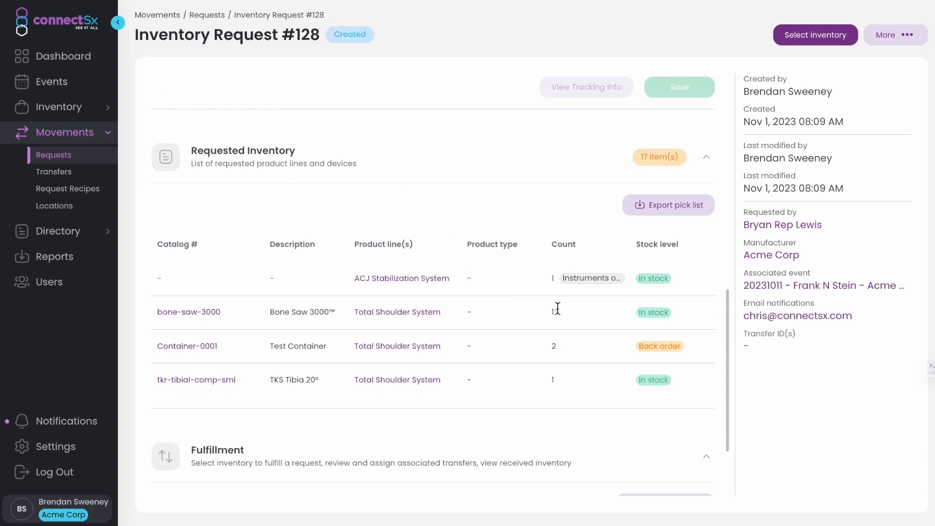
scroll(525, 239, "down", 3)
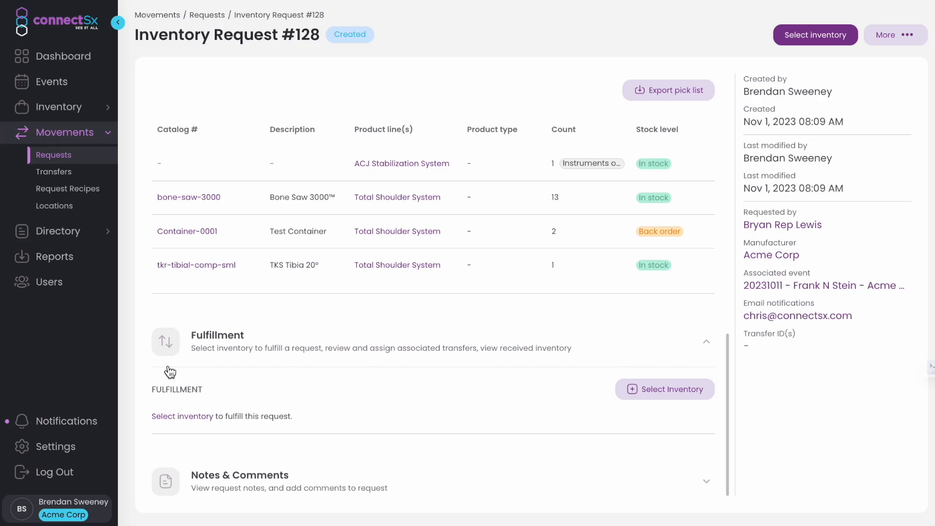
scroll(142, 184, "up", 15)
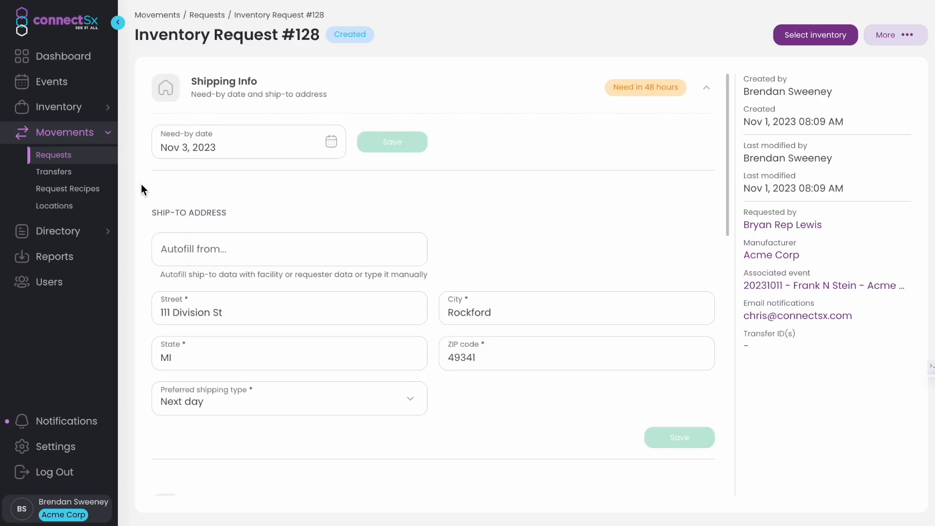
left_click(59, 154)
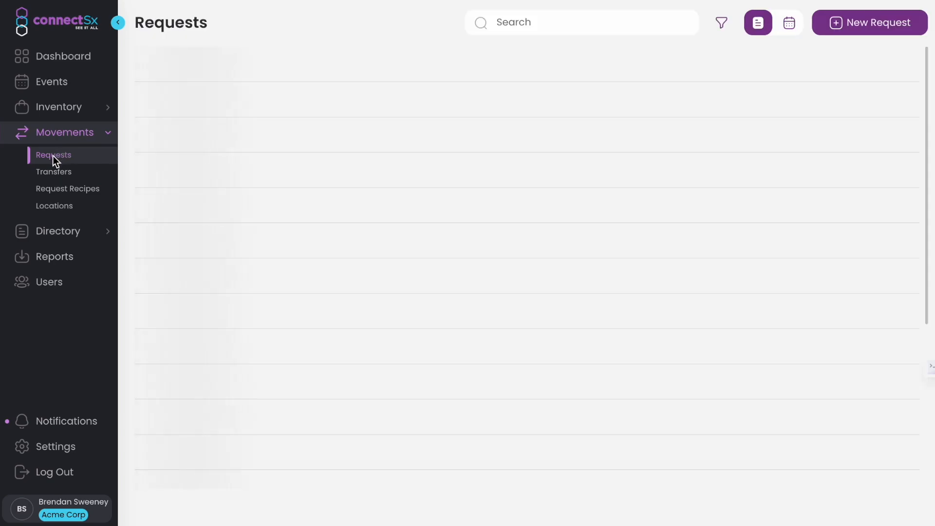